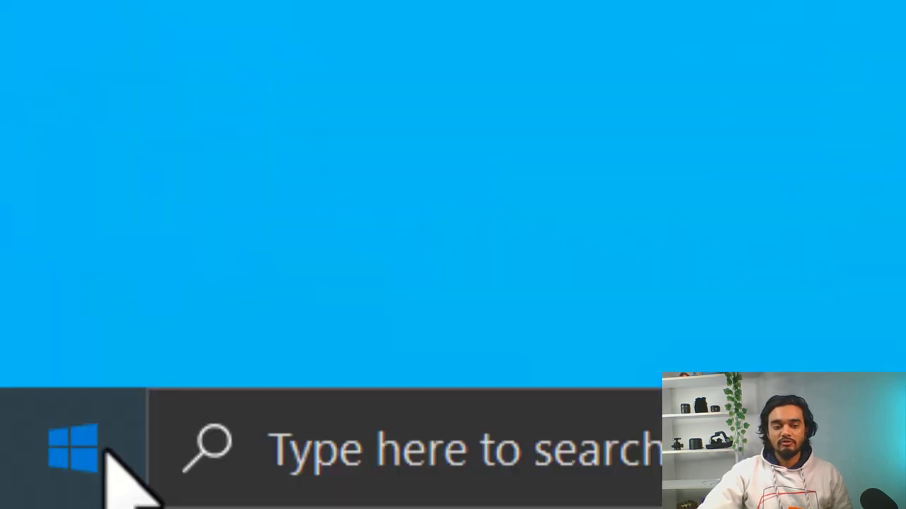
Go to Settings > Update & Security > Troubleshoot > Additional troubleshooters
left_click(106, 451)
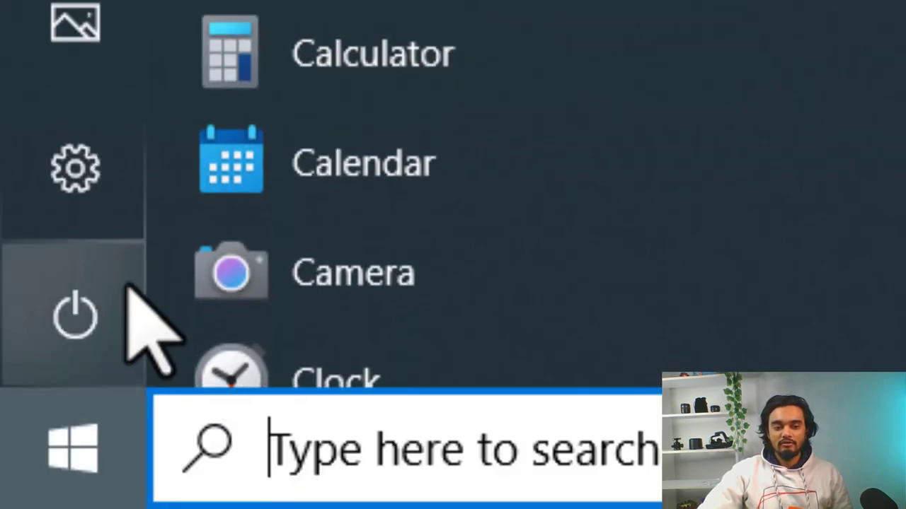
left_click(89, 172)
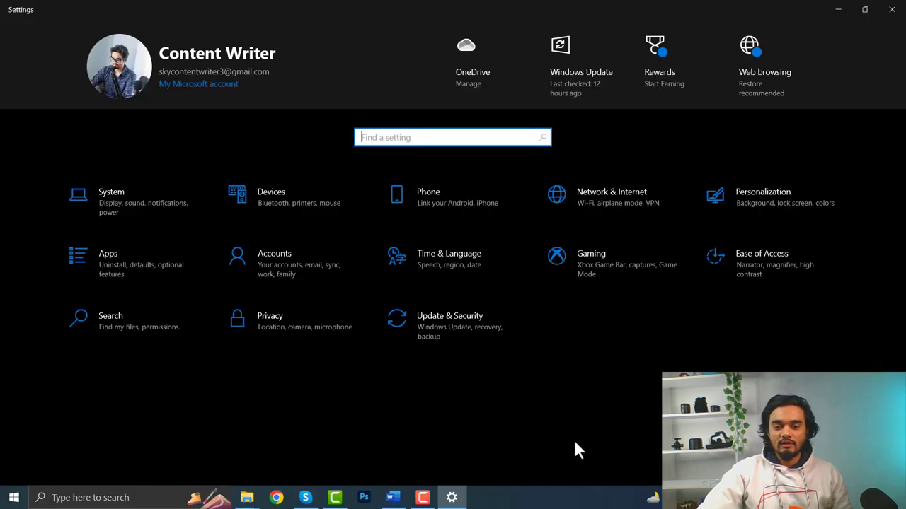
left_click(441, 328)
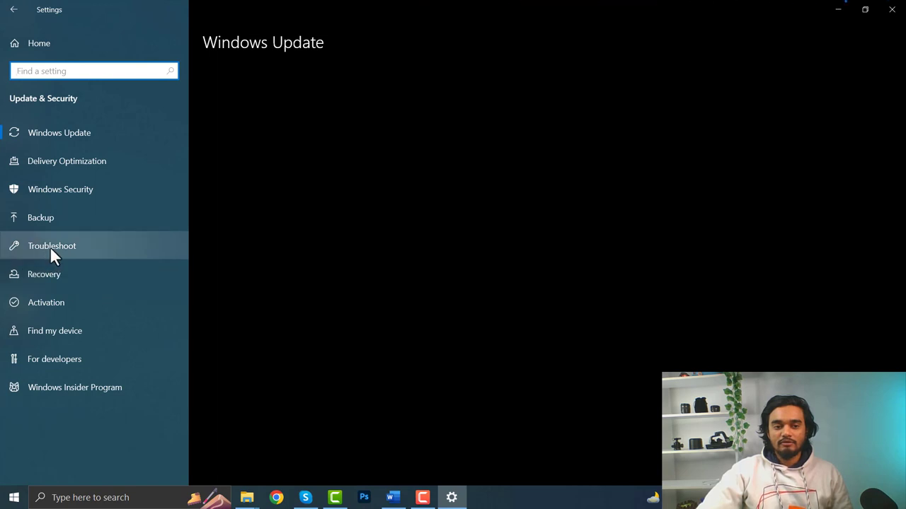
left_click(51, 249)
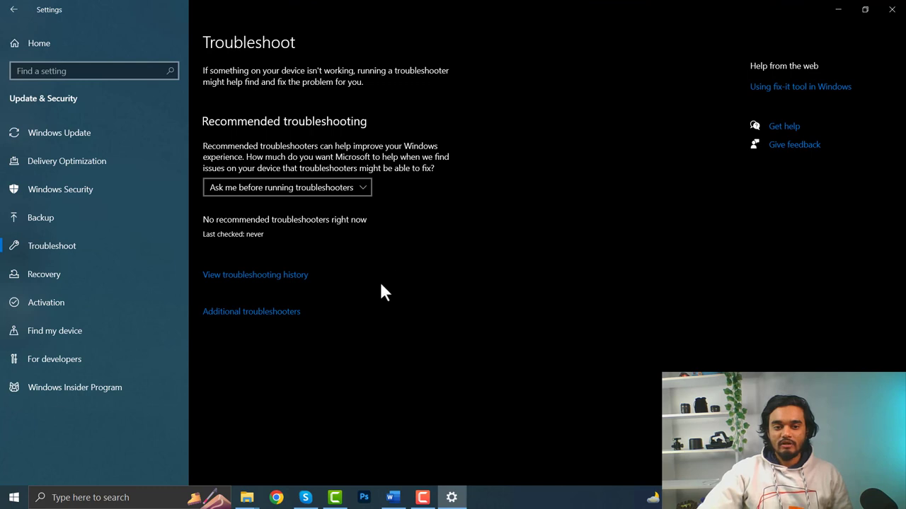
left_click(259, 316)
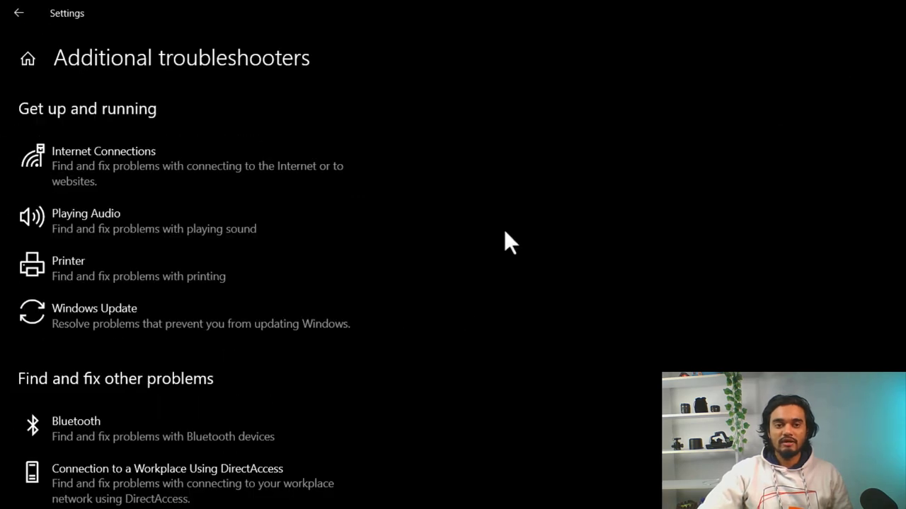
Run the Playing Audio troubleshooter from the additional troubleshooters list
left_click(117, 225)
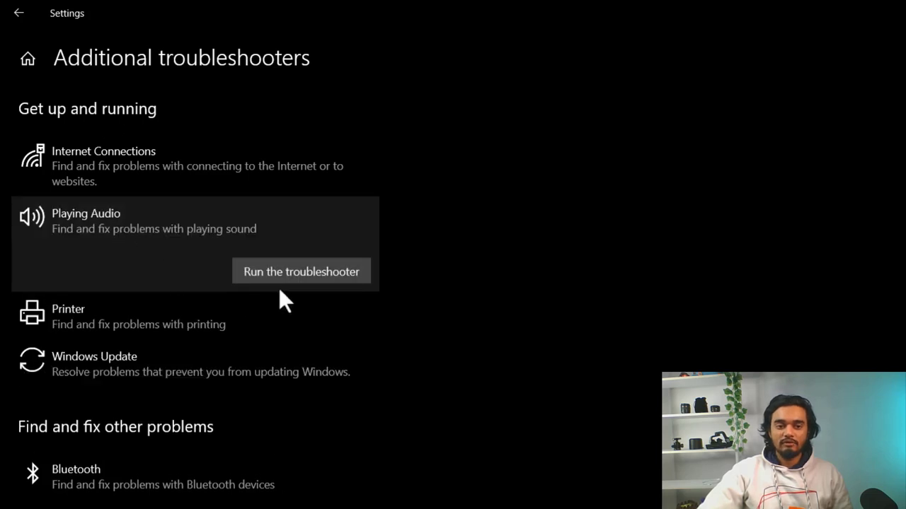
left_click(312, 270)
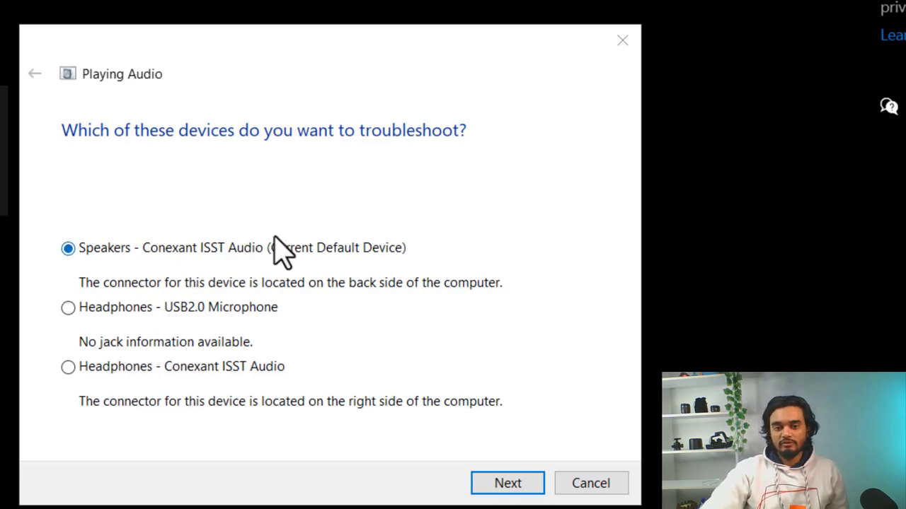
Troubleshoot the default Speakers, accept opening Audio Enhancements, and close the finished troubleshooter
left_click(499, 487)
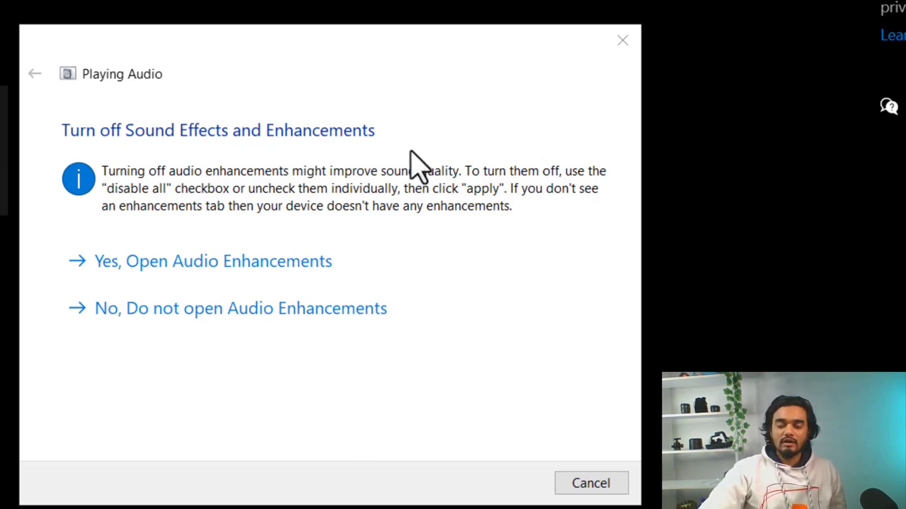
left_click(244, 273)
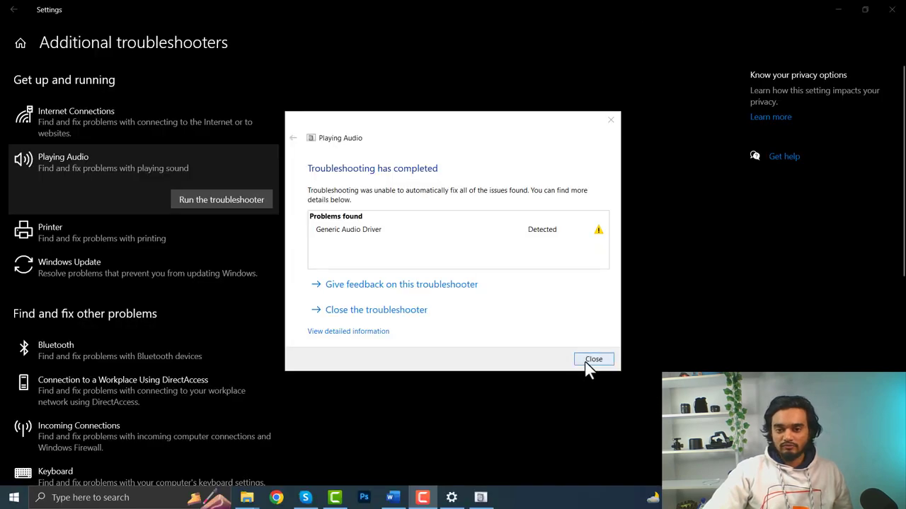
left_click(591, 484)
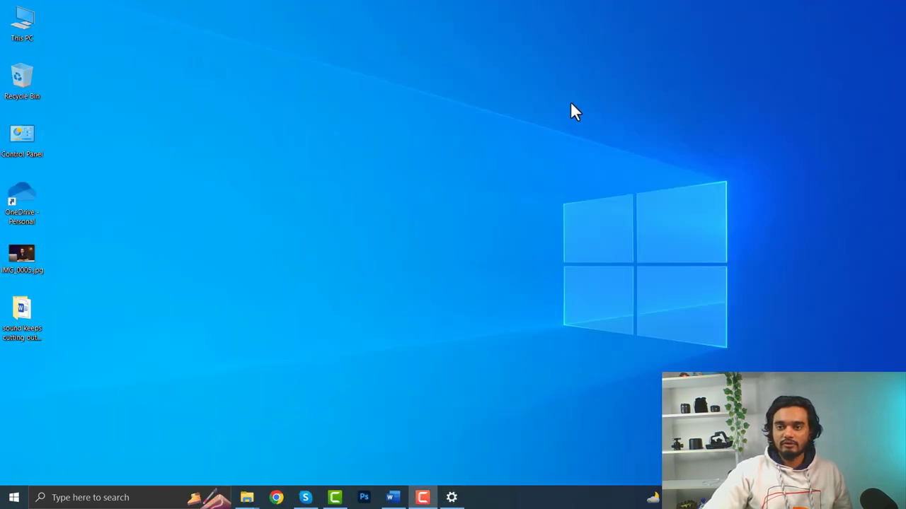
Open Device Manager from the Start button's context menu
right_click(20, 22)
left_click(347, 124)
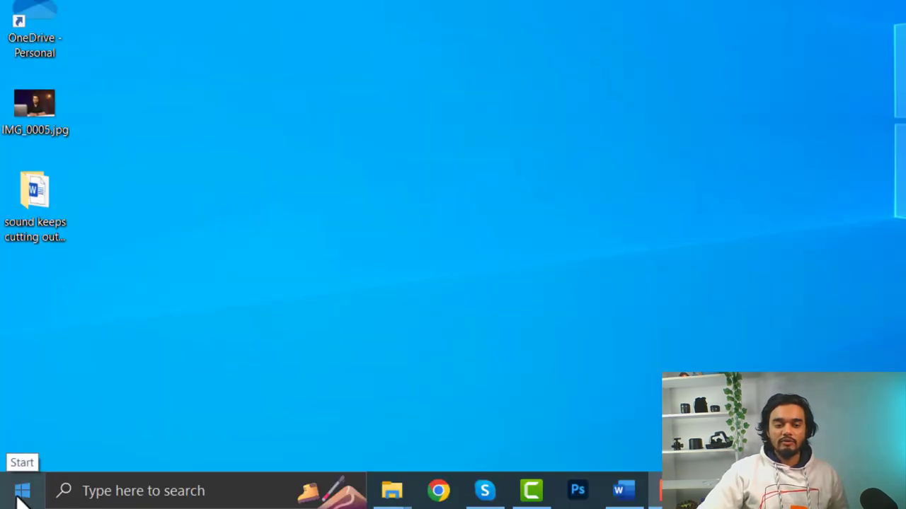
right_click(11, 499)
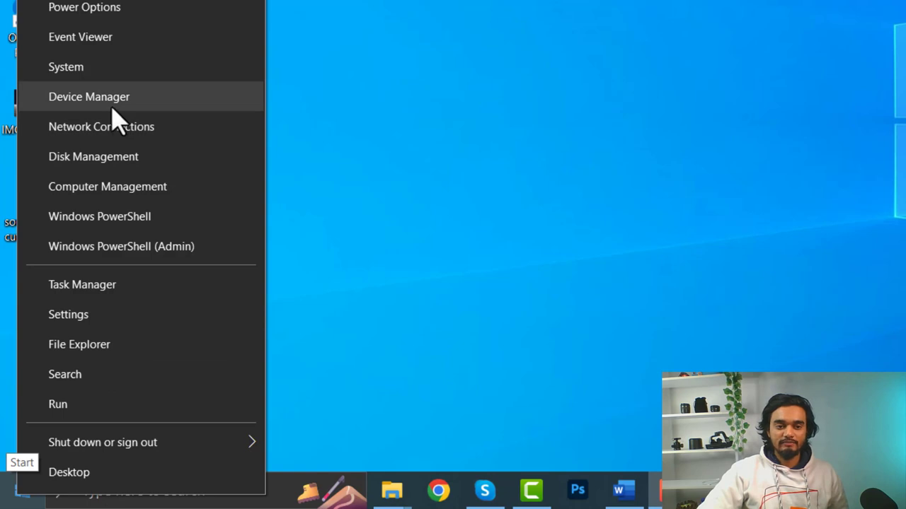
key("Escape")
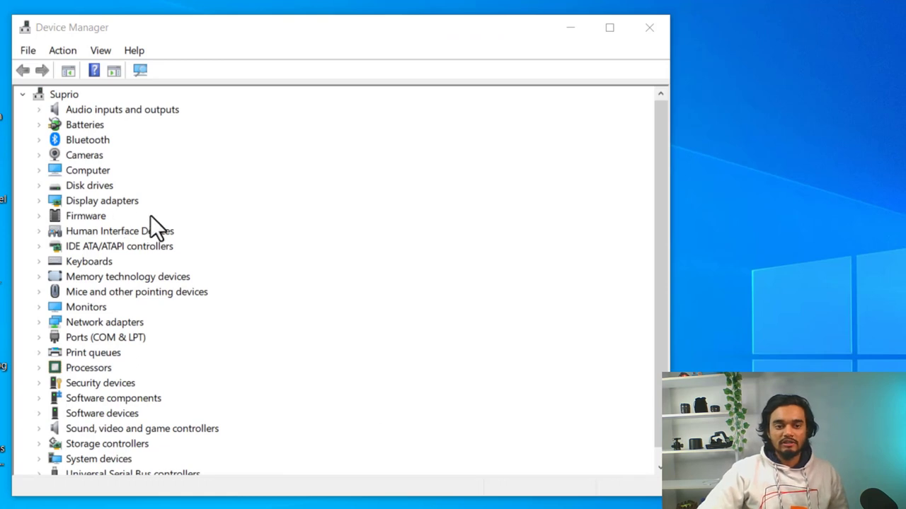
Under Sound, video and game controllers, choose Update driver for Conexant ISST Audio
scroll(150, 215, "down", 1)
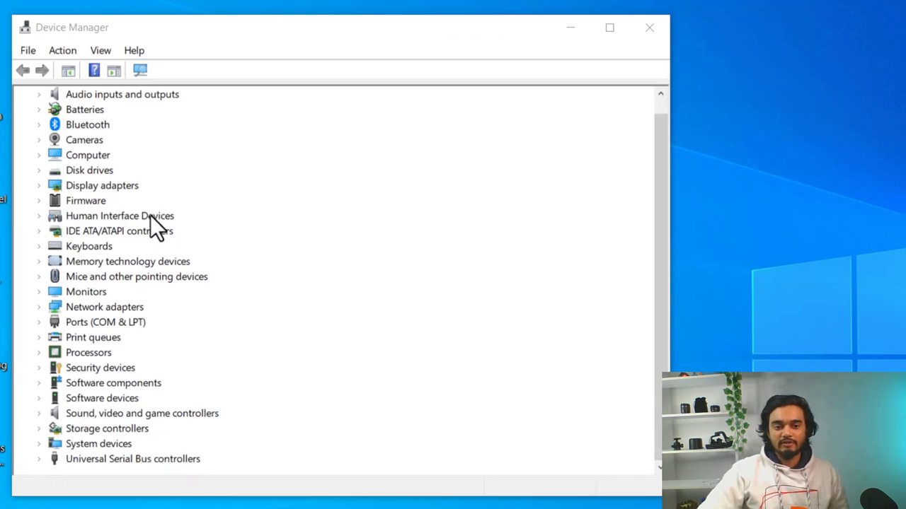
left_click(41, 415)
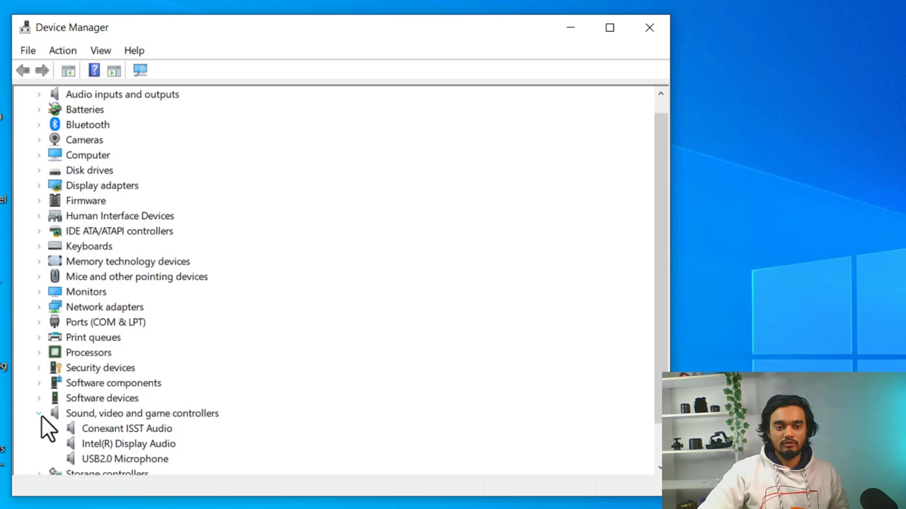
scroll(181, 410, "down", 1)
right_click(113, 384)
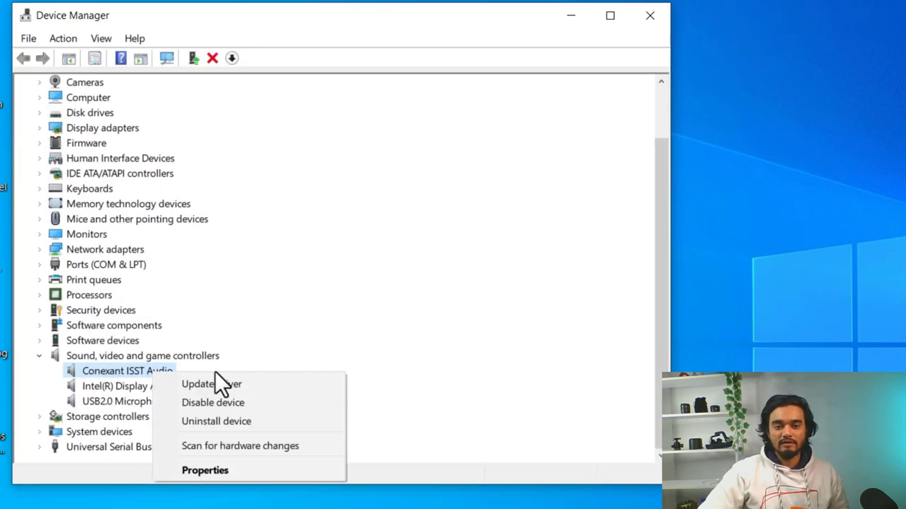
left_click(270, 385)
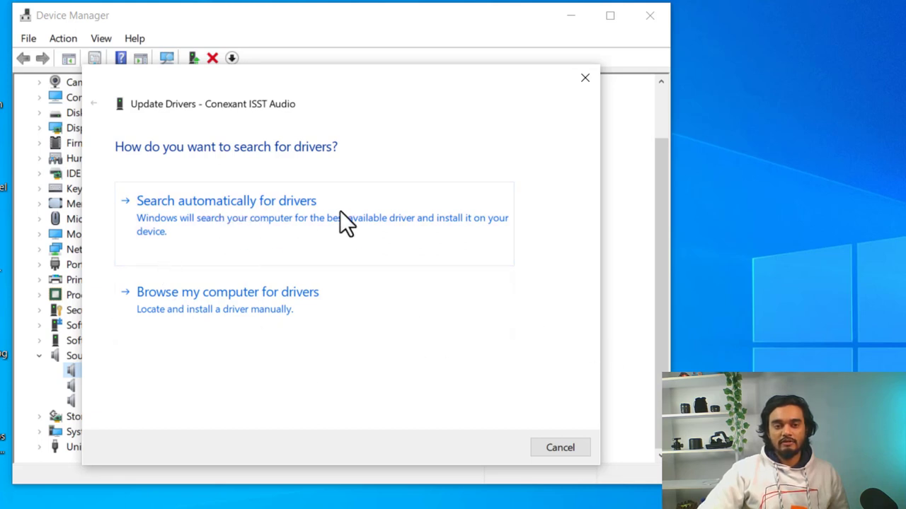
After the automatic search finds nothing newer, manually pick and install the Conexant ISST Audio driver
left_click(288, 211)
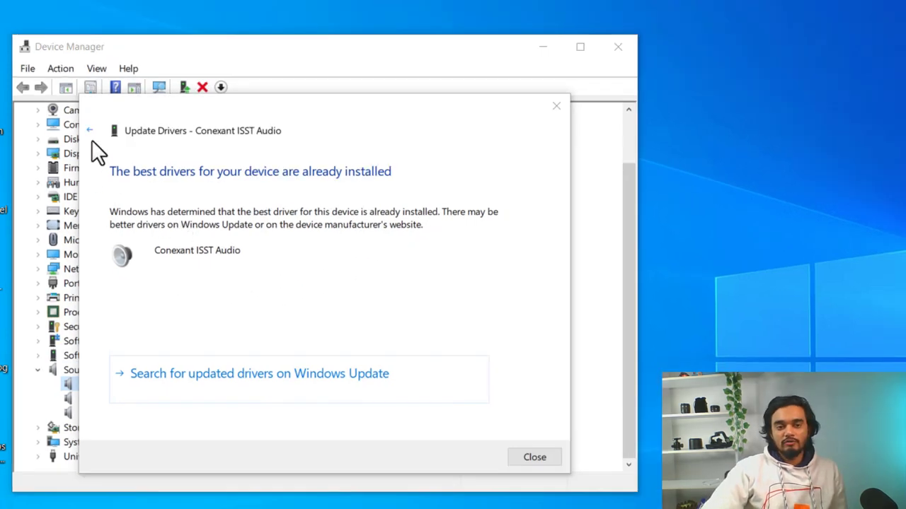
left_click(90, 131)
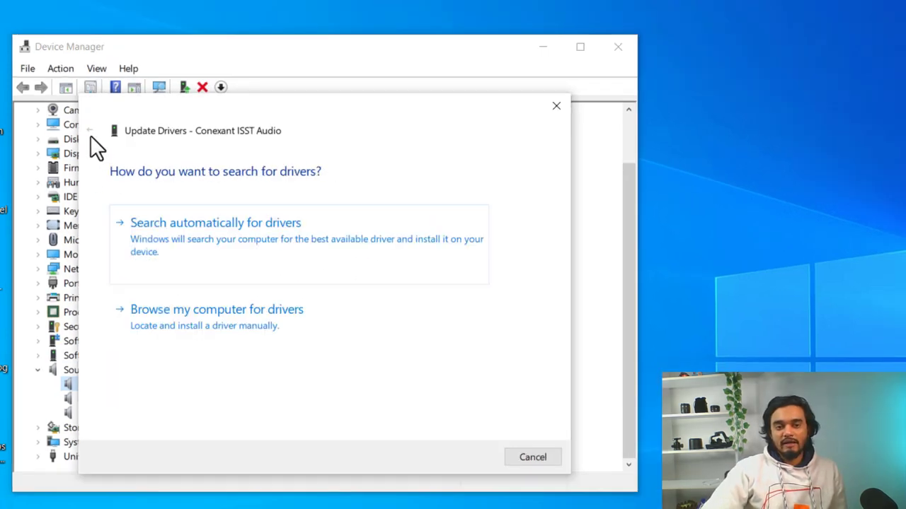
left_click(251, 319)
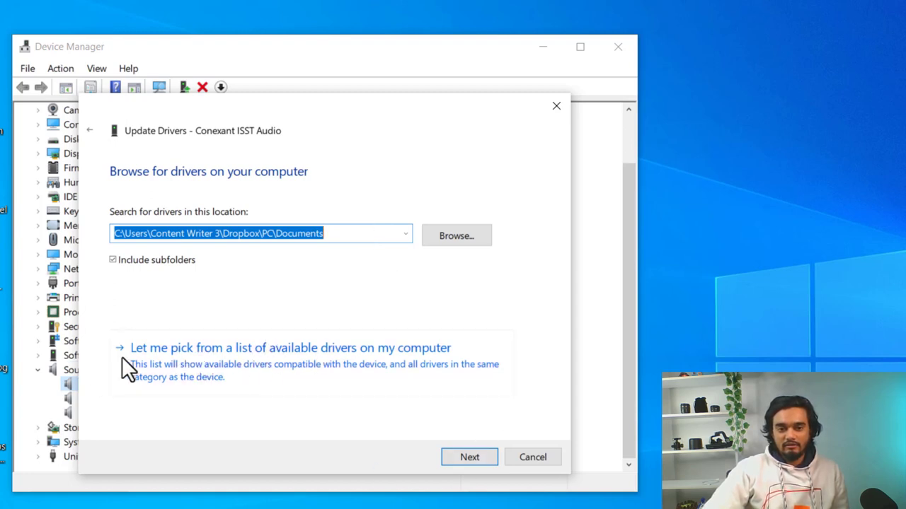
left_click(355, 354)
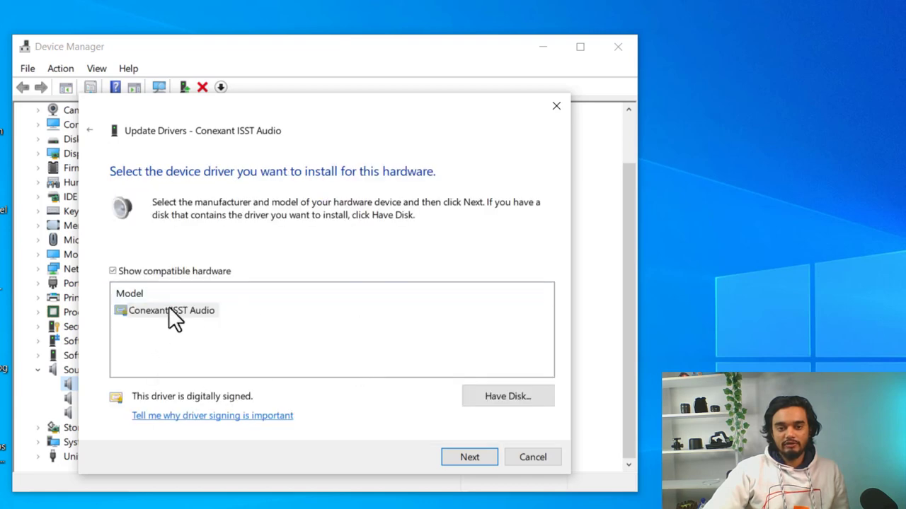
left_click(187, 315)
left_click(473, 459)
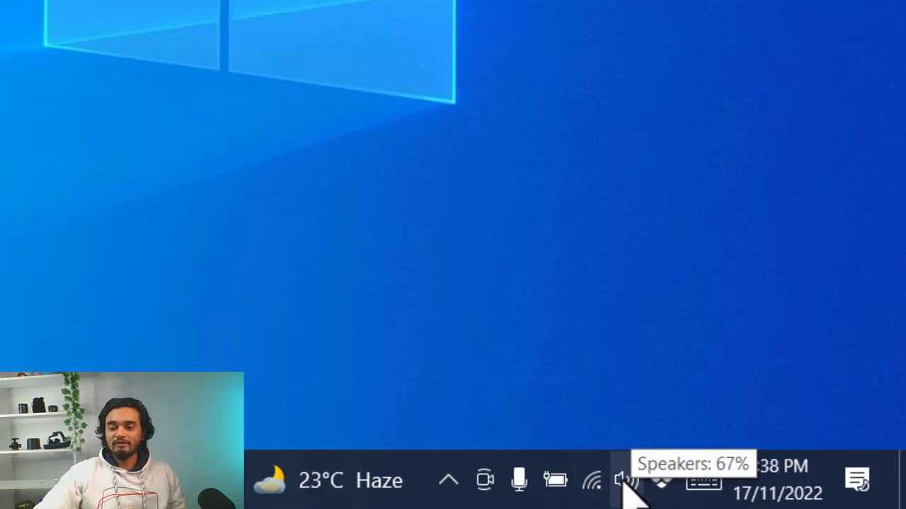
Open the Speakers properties from the Playback list in the Sound control panel
right_click(626, 481)
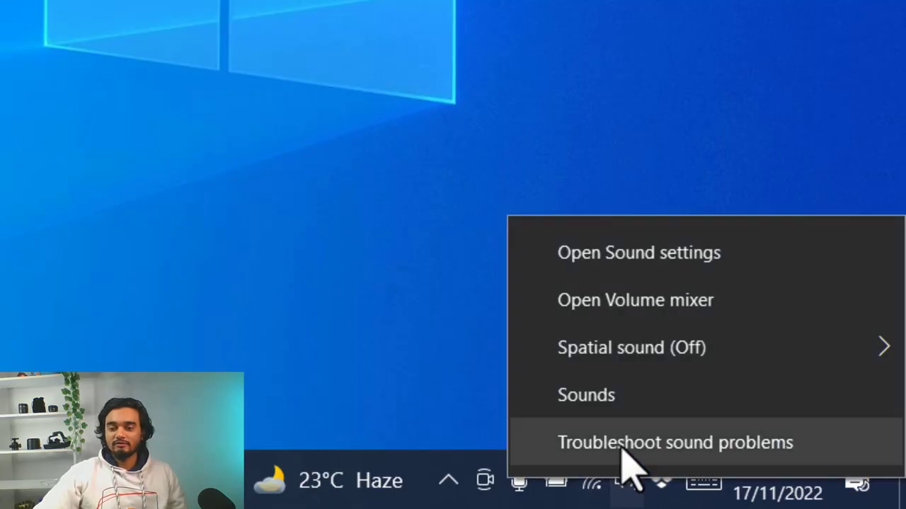
left_click(616, 403)
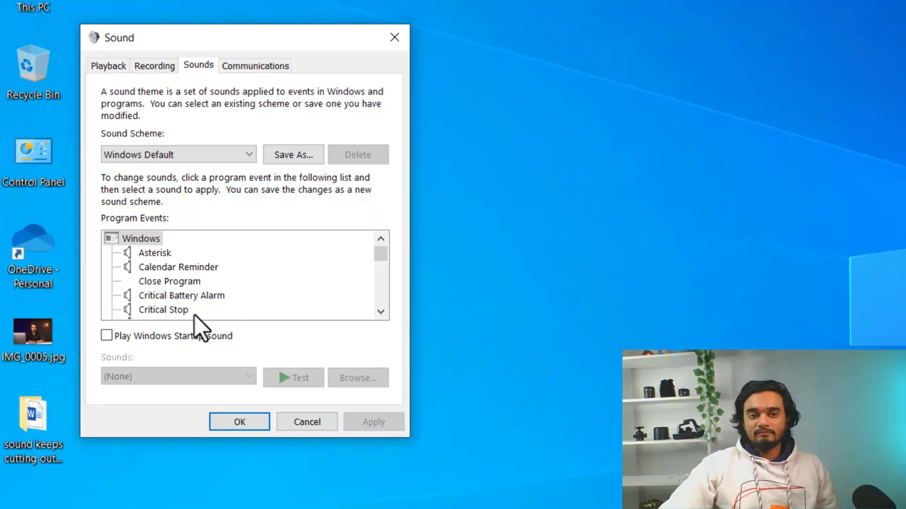
left_click(111, 69)
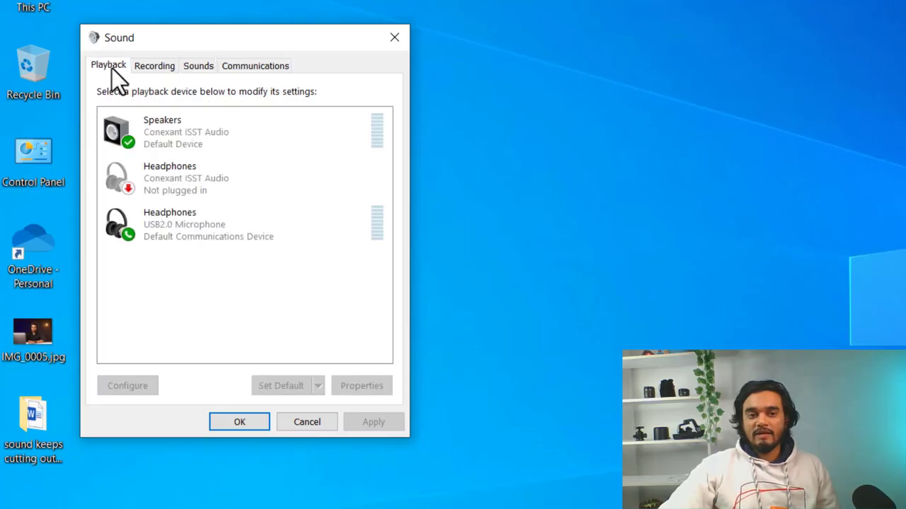
right_click(162, 133)
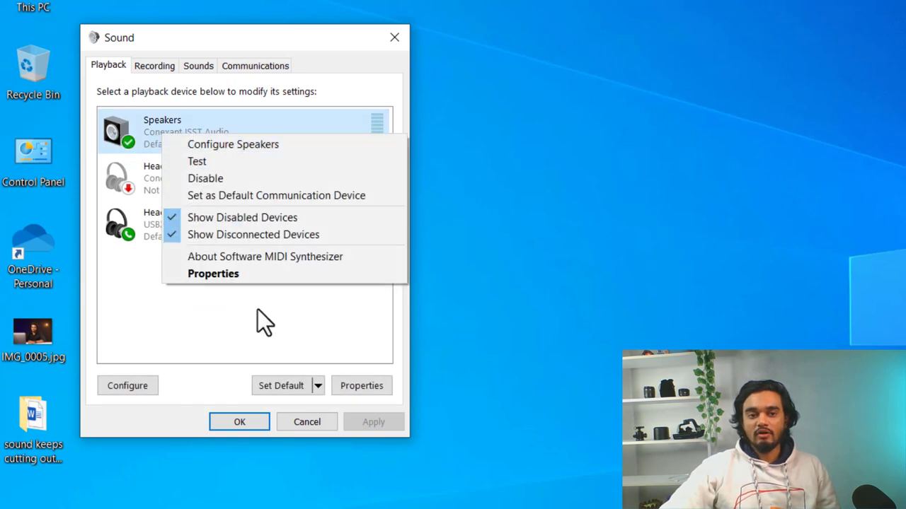
left_click(238, 278)
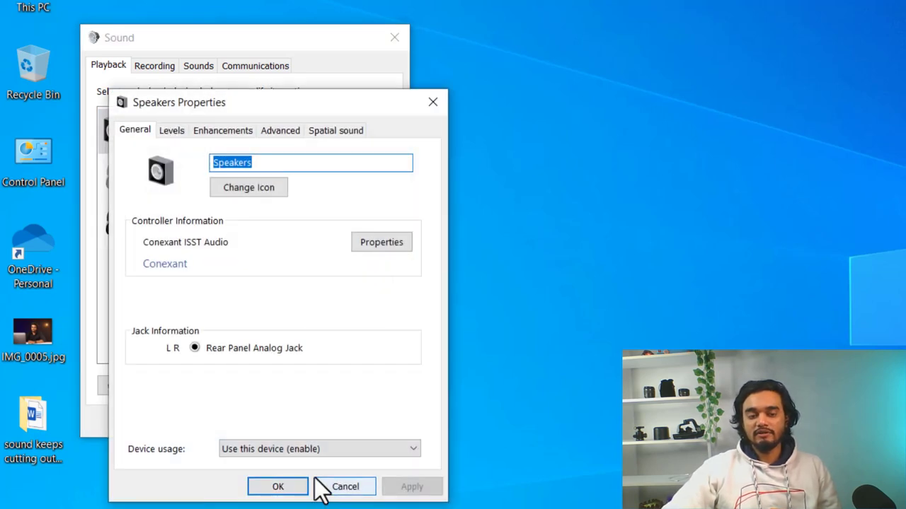
On the Enhancements tab, tick Disable all sound effects, then apply and confirm
left_click(218, 132)
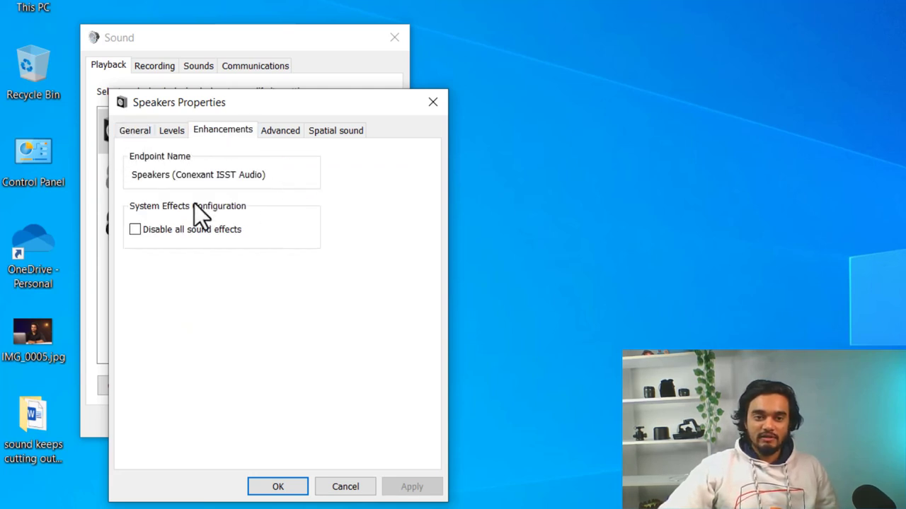
left_click(135, 230)
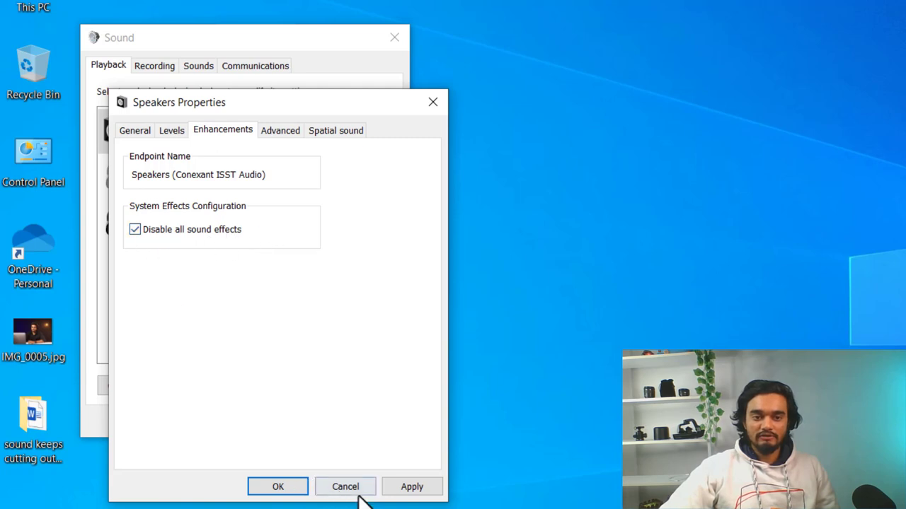
left_click(412, 487)
left_click(273, 489)
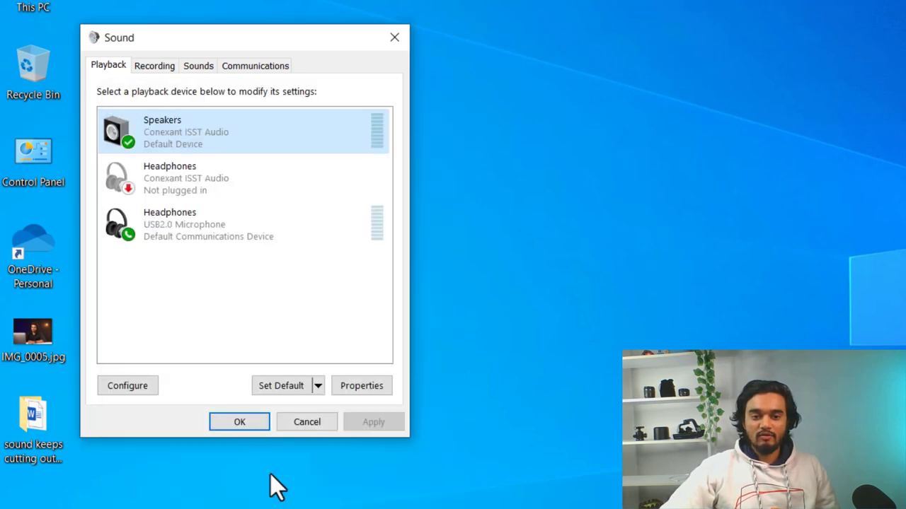